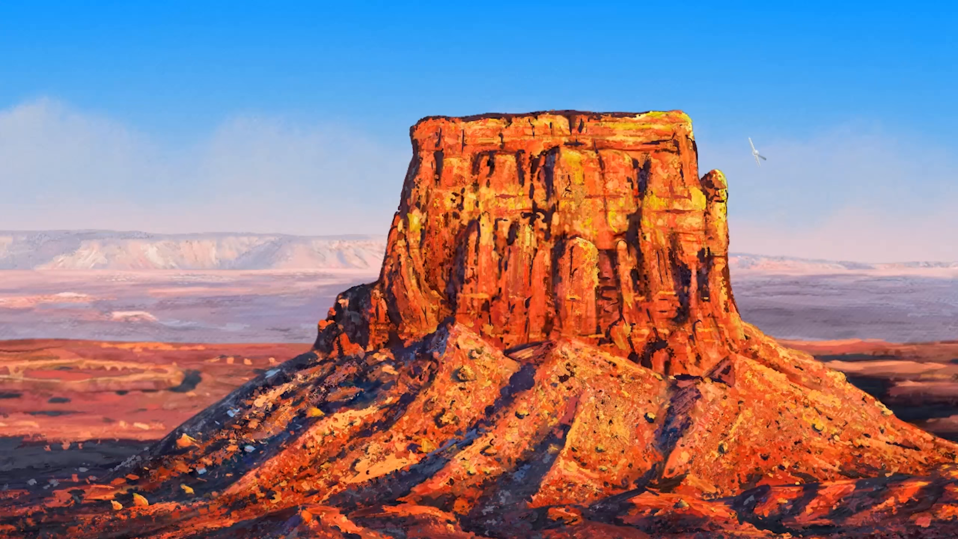
Paint three vertical yellow thick paint strokes side by side in the sky just beyond the mesa's sunlit edge.
left_click_drag(754, 147, 756, 279)
left_click_drag(791, 154, 789, 286)
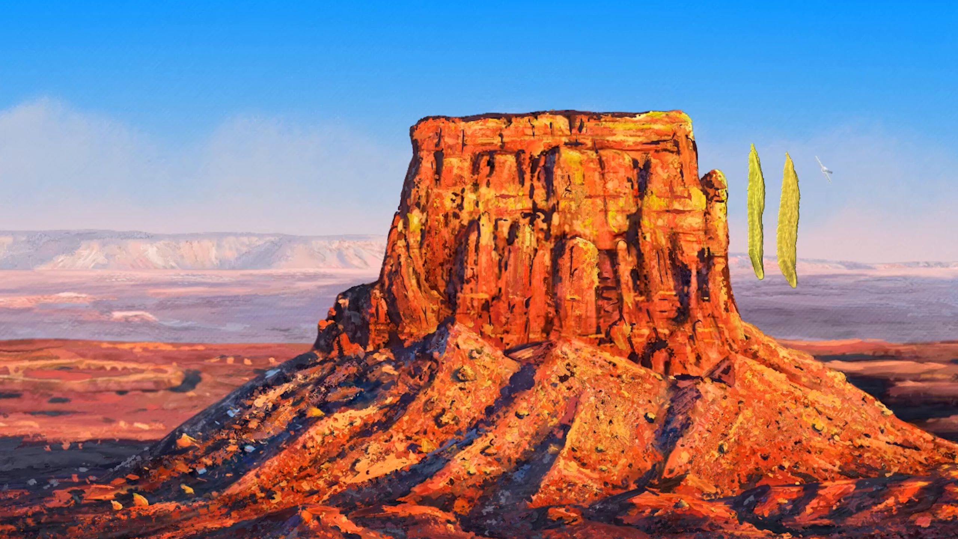
left_click_drag(825, 156, 819, 282)
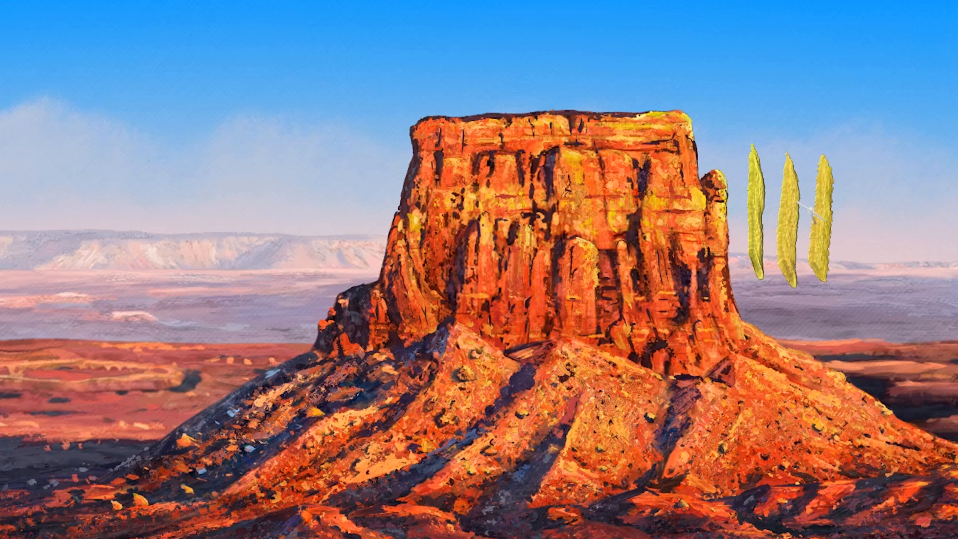
Paint a yellow stroke down the mesa's upper outer edge and a yellow arrow in the sky pointing at it.
left_click(784, 225)
left_click(784, 228)
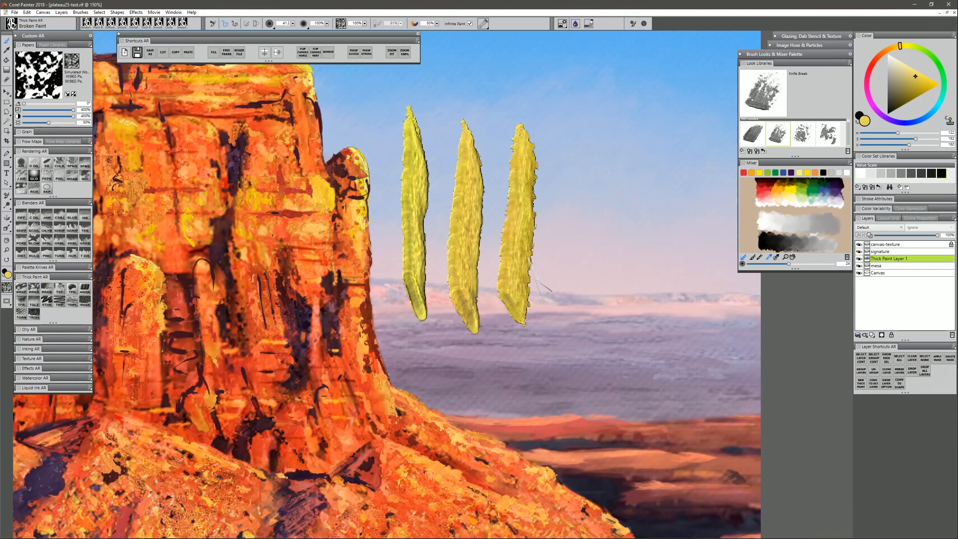
left_click_drag(464, 275, 555, 320)
mouse_move(438, 114)
left_mouse_down()
mouse_move(406, 134)
mouse_move(412, 183)
mouse_move(397, 128)
mouse_move(410, 208)
left_mouse_up()
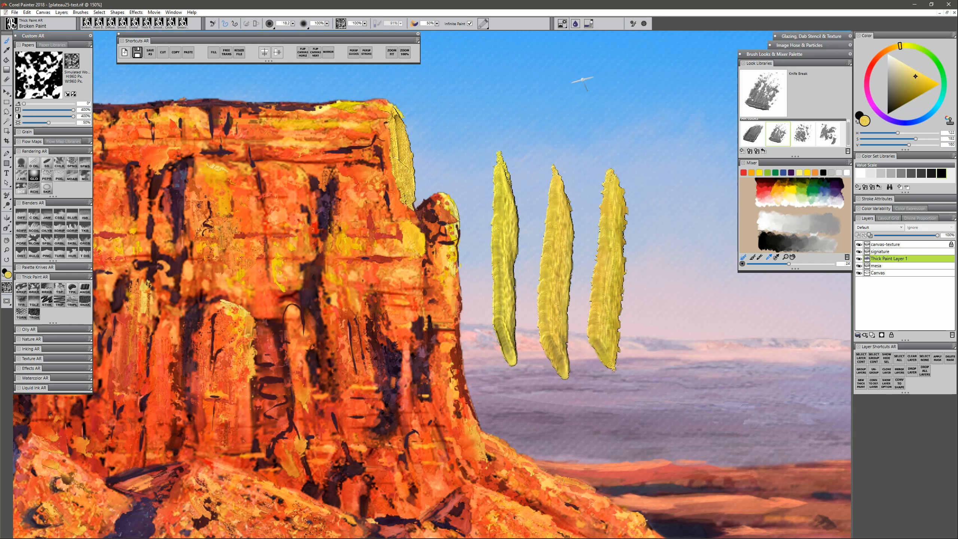
mouse_move(599, 75)
left_mouse_down()
mouse_move(446, 129)
mouse_move(566, 89)
mouse_move(454, 111)
mouse_move(470, 142)
left_mouse_up()
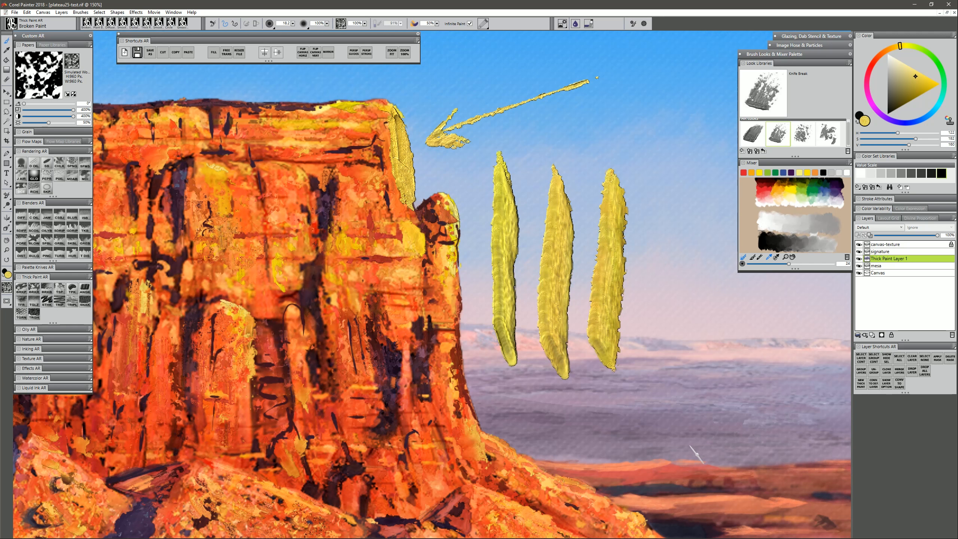
Change the canvas surface lighting to simple lighting from the top centre light, with a shadow strength of 22%.
left_click(43, 11)
left_click(71, 48)
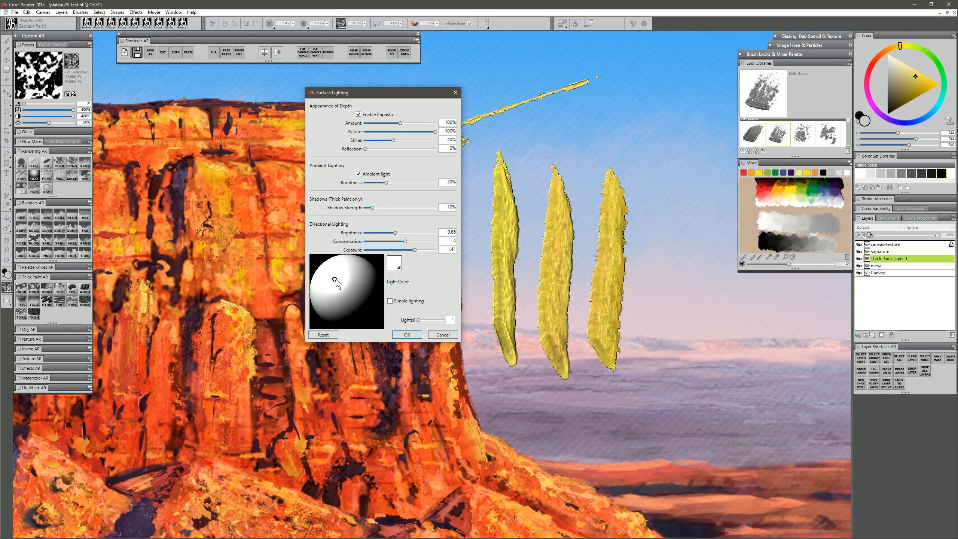
left_click_drag(334, 279, 356, 277)
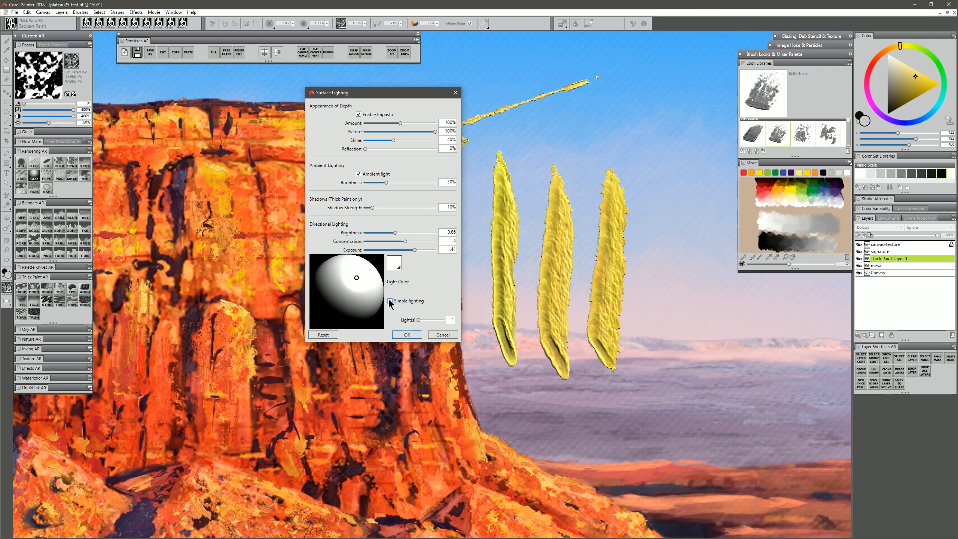
left_click(389, 301)
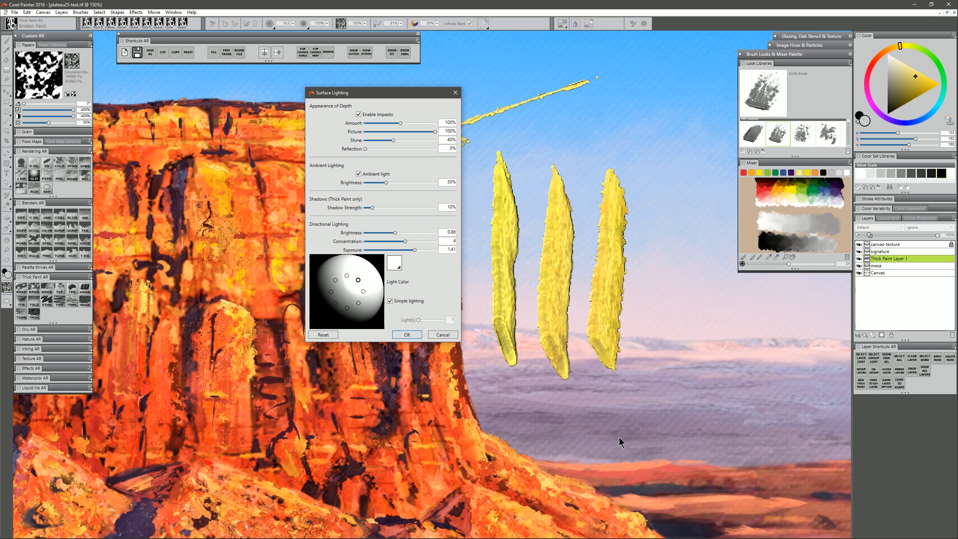
left_click(346, 275)
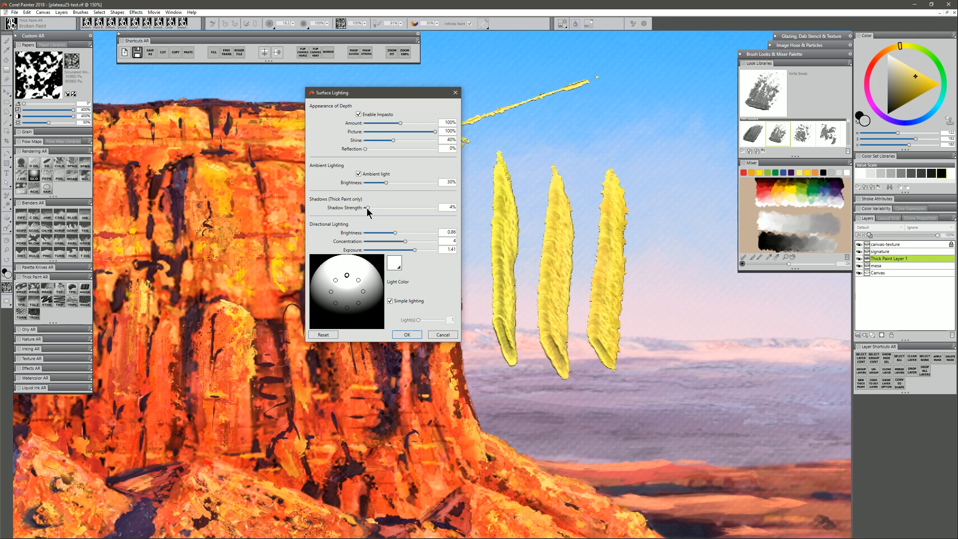
left_click_drag(367, 208, 382, 213)
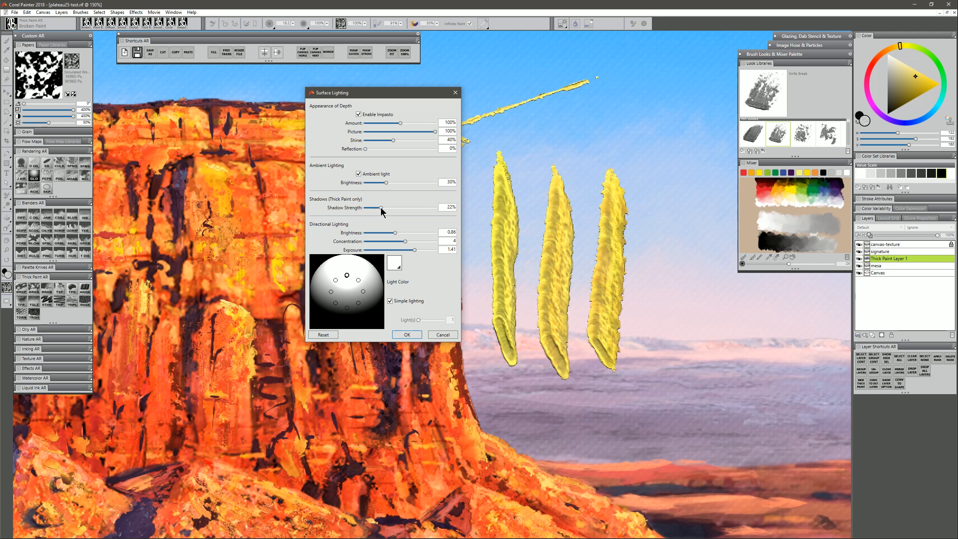
left_click(406, 334)
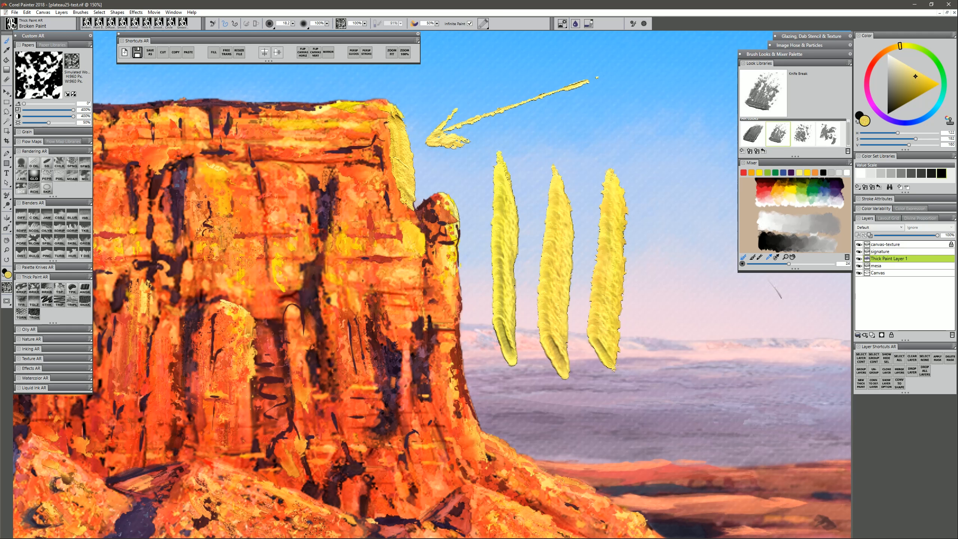
Adjust the relief of Thick Paint Layer 1 in its layer attributes, setting the Amount to 96%.
double_click(913, 258)
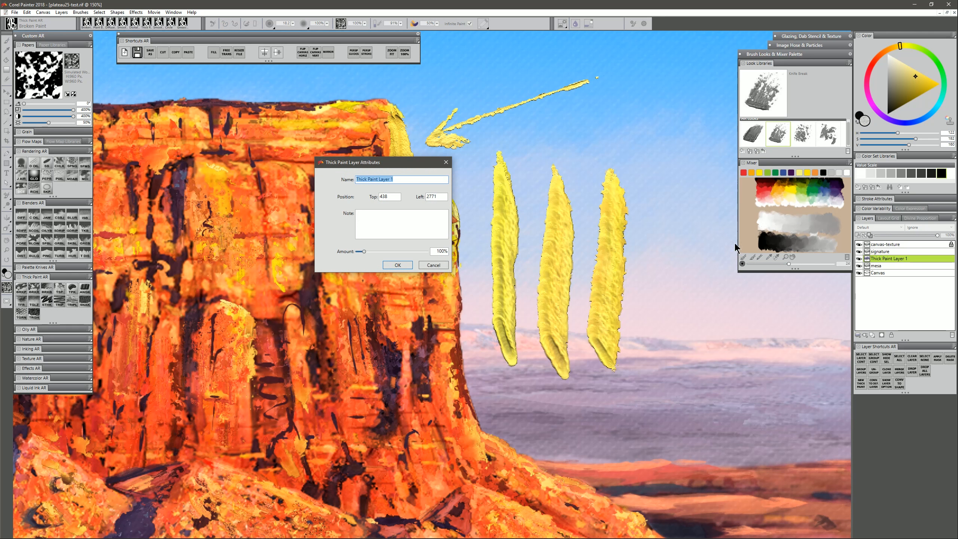
left_click(392, 263)
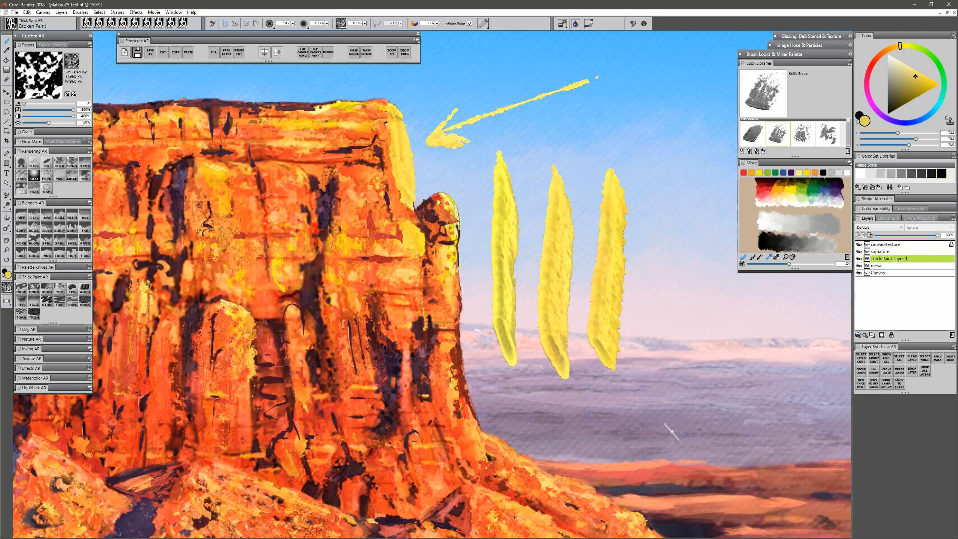
left_click(27, 12)
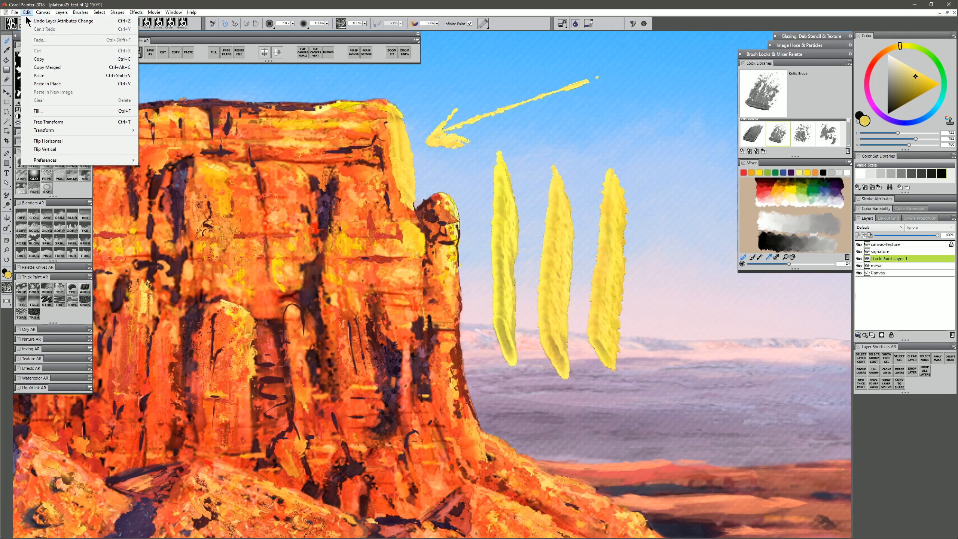
mouse_move(53, 161)
left_click(191, 168)
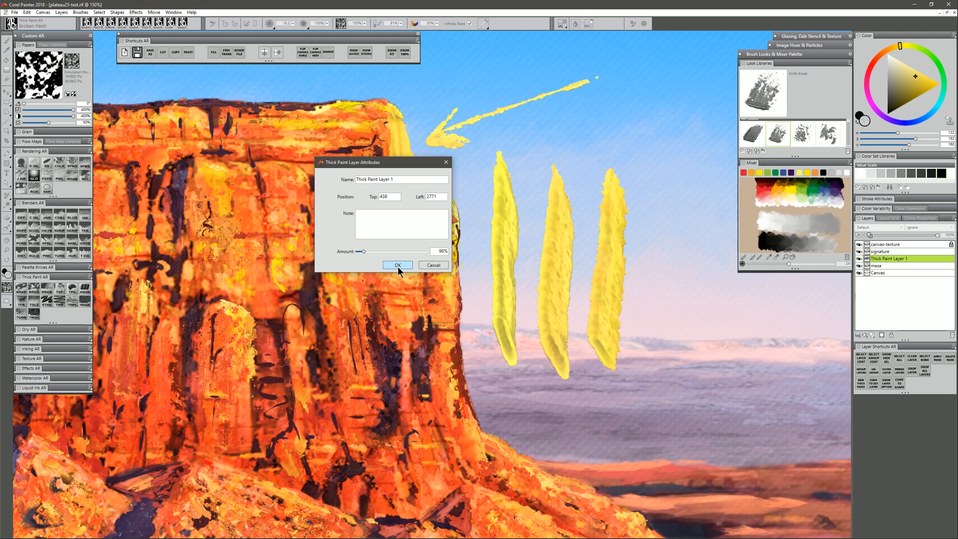
left_click(397, 265)
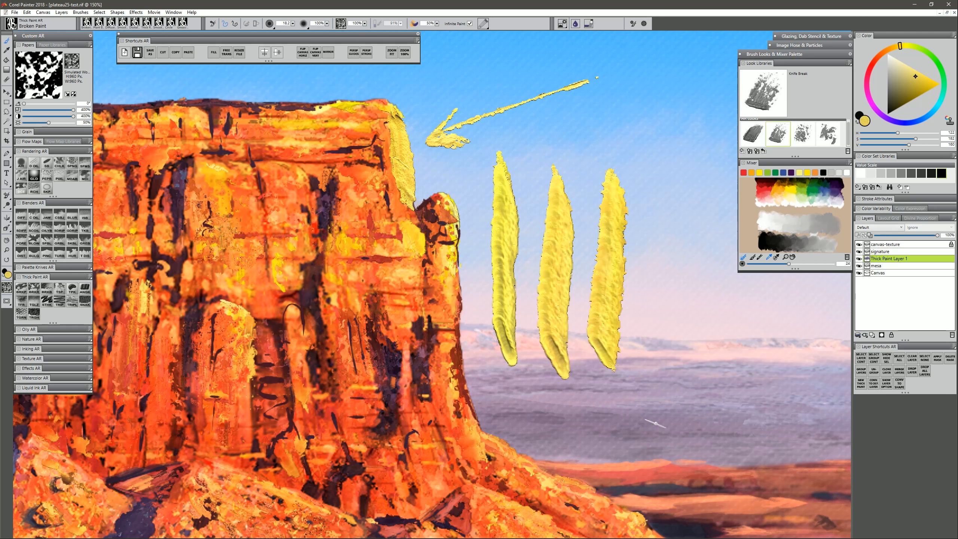
Sample the grey-lavender colour of the distant ridge and add a new thick paint layer.
left_click_drag(399, 422, 678, 378)
left_click_drag(75, 430, 599, 377)
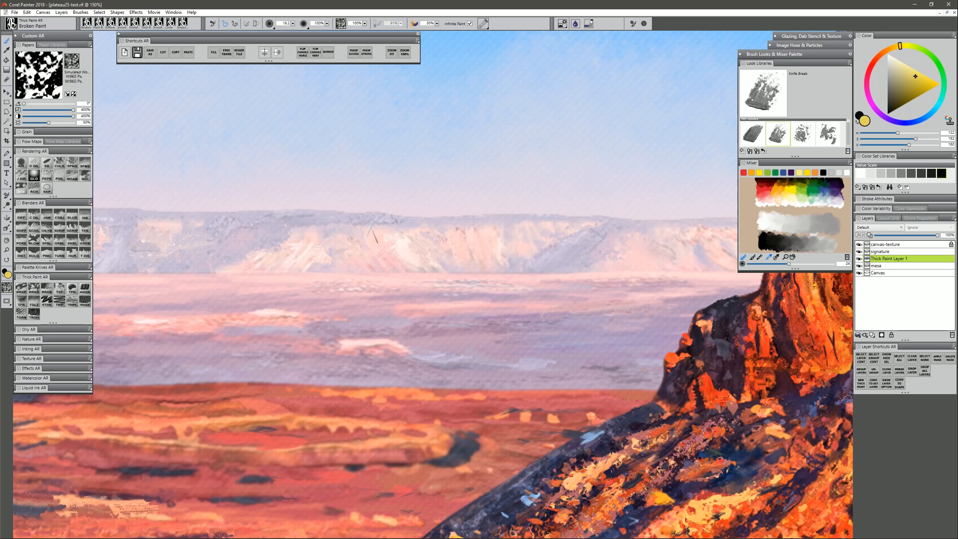
left_click(270, 222, "alt")
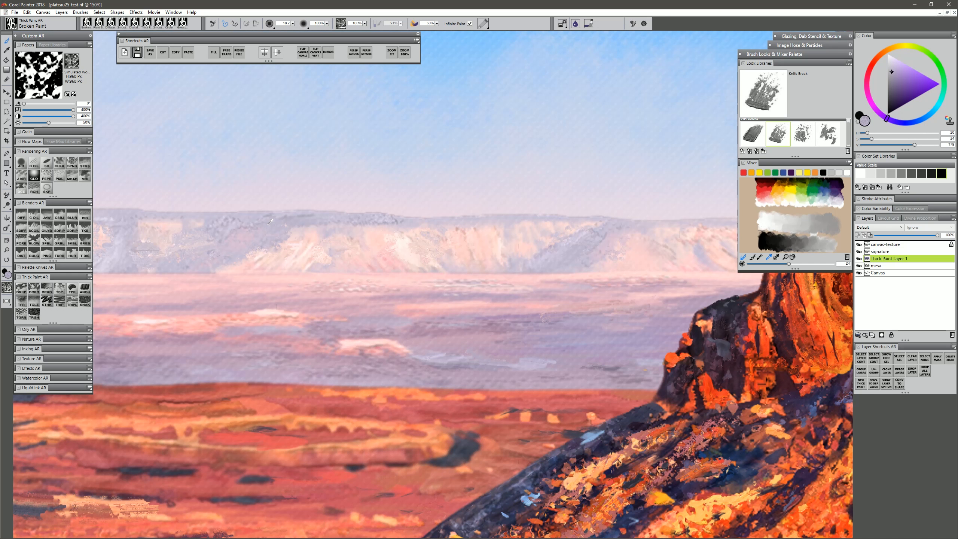
left_click(861, 383)
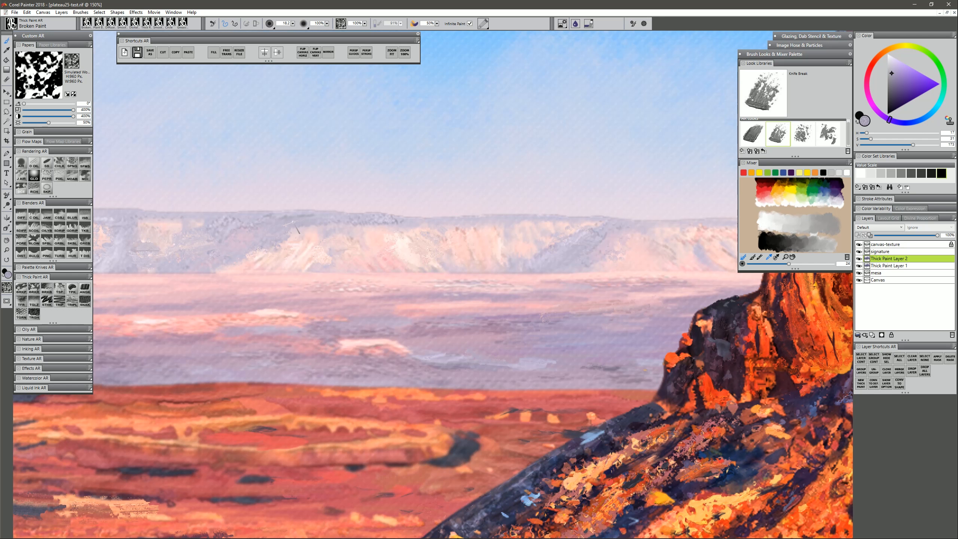
Paint grey-lavender strokes along the distant ridge's top and lower the layer's Amount to flatten their relief.
mouse_move(270, 225)
left_mouse_down()
mouse_move(314, 215)
mouse_move(257, 220)
mouse_move(269, 237)
mouse_move(246, 238)
mouse_move(250, 215)
mouse_move(312, 224)
mouse_move(325, 212)
mouse_move(334, 219)
mouse_move(310, 225)
mouse_move(345, 218)
left_mouse_up()
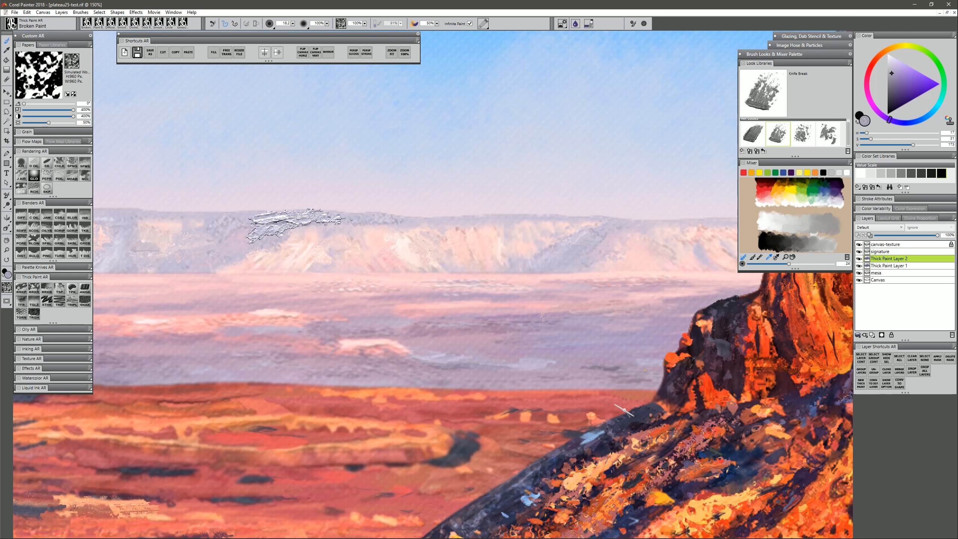
double_click(911, 259)
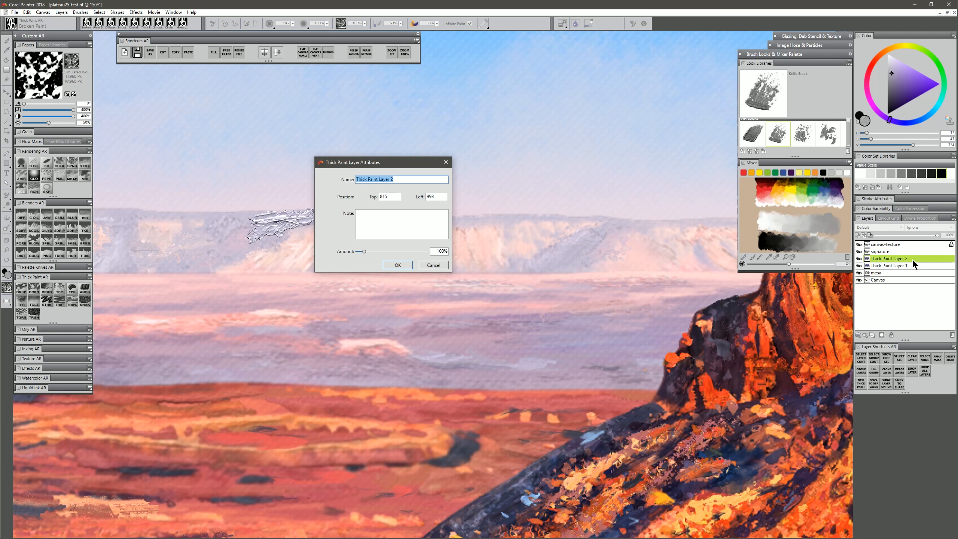
left_click(396, 265)
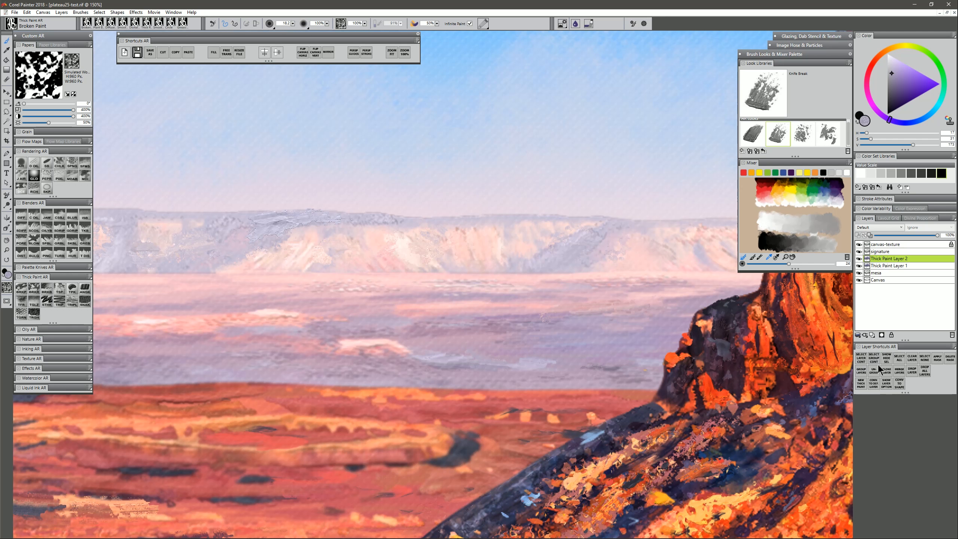
Paint a lavender patch on the distant cliff on a new thick paint layer, and merge all thick paint layers with the mesa layer.
left_click(861, 385)
mouse_move(220, 241)
left_mouse_down()
mouse_move(217, 223)
mouse_move(201, 224)
mouse_move(228, 224)
mouse_move(226, 233)
mouse_move(238, 225)
mouse_move(217, 227)
left_mouse_up()
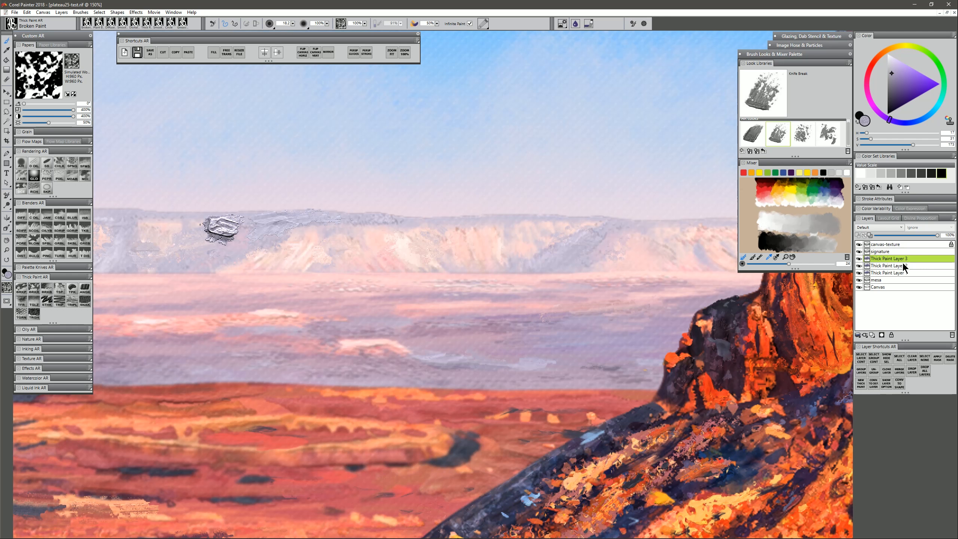
left_click(887, 279, "shift")
key("ctrl+e")
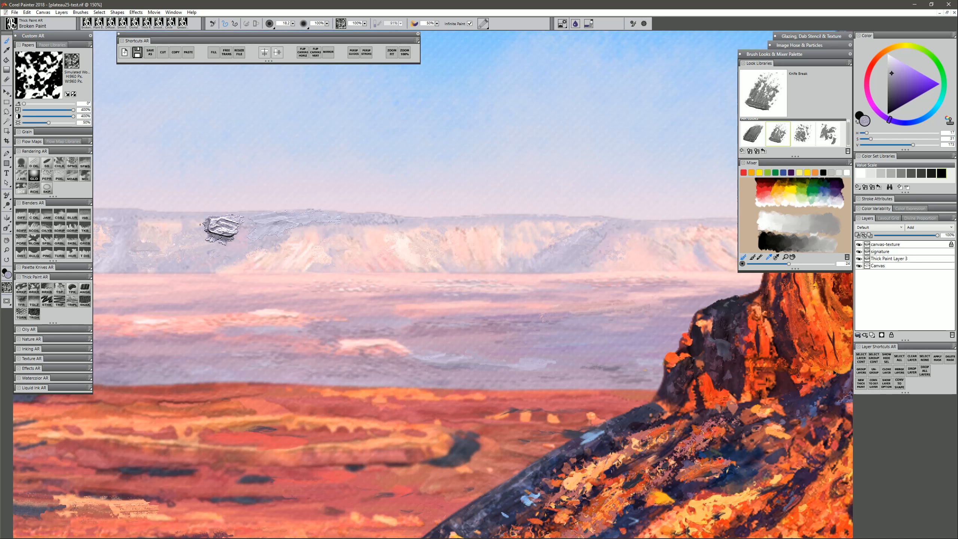
Soften the lavender patch on the distant cliff with the Diffuse Blur blender.
left_click(21, 215)
mouse_move(225, 226)
left_mouse_down()
mouse_move(194, 249)
mouse_move(228, 249)
mouse_move(243, 232)
mouse_move(209, 231)
mouse_move(219, 252)
mouse_move(284, 269)
mouse_move(220, 237)
mouse_move(221, 246)
mouse_move(228, 233)
mouse_move(211, 232)
mouse_move(221, 231)
mouse_move(198, 237)
mouse_move(220, 243)
left_mouse_up()
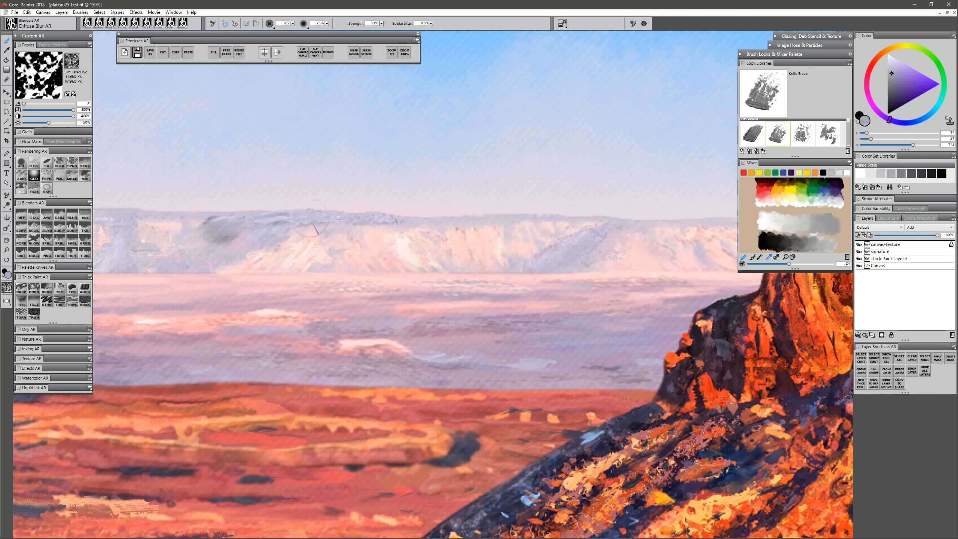
Add another thick paint layer and paint broken lavender strokes over the shaded slope of the distant cliffs with Broken Paint.
left_click(863, 386)
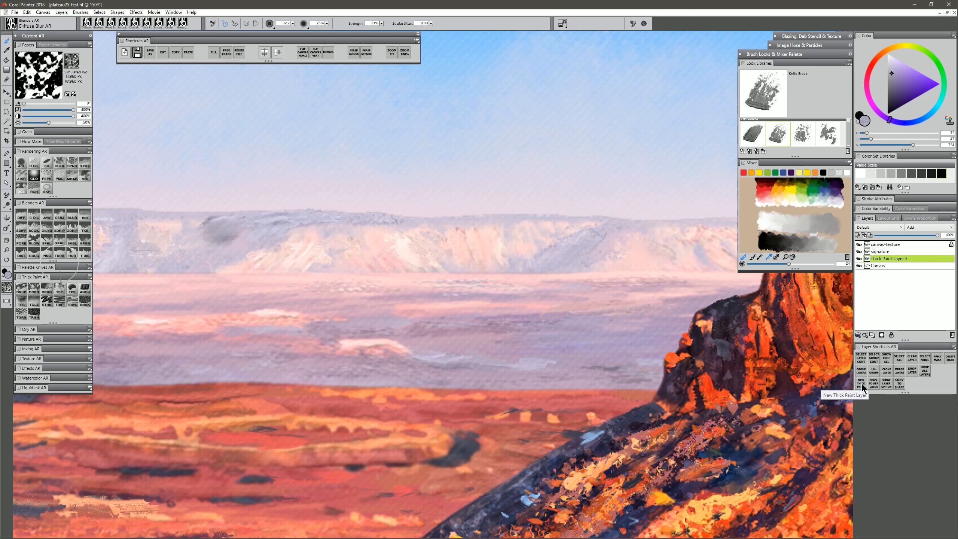
left_click(863, 385)
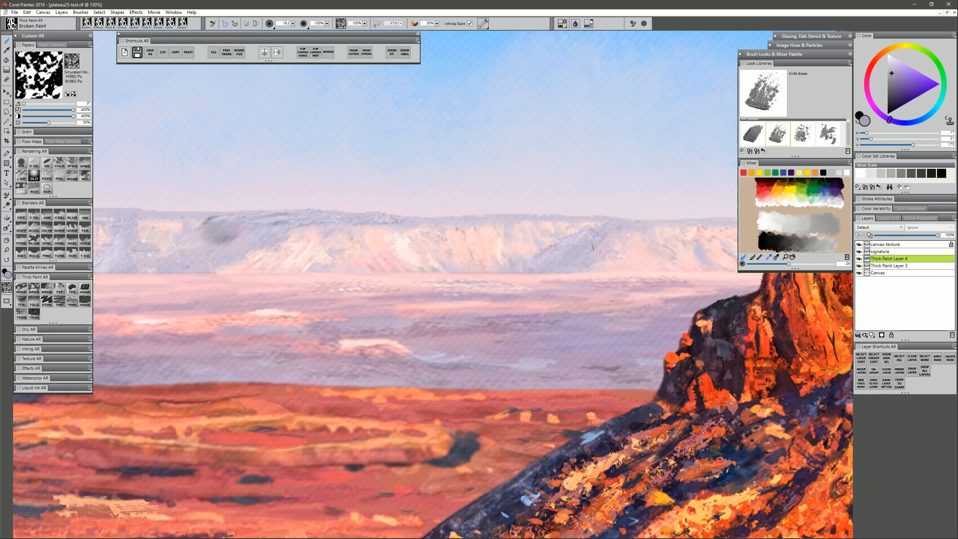
mouse_move(591, 242)
left_mouse_down()
mouse_move(548, 259)
mouse_move(602, 236)
mouse_move(573, 264)
mouse_move(570, 233)
mouse_move(577, 257)
mouse_move(553, 266)
left_mouse_up()
Set the Amount of Thick Paint Layer 4 to 0% and convert it to a default layer.
double_click(914, 260)
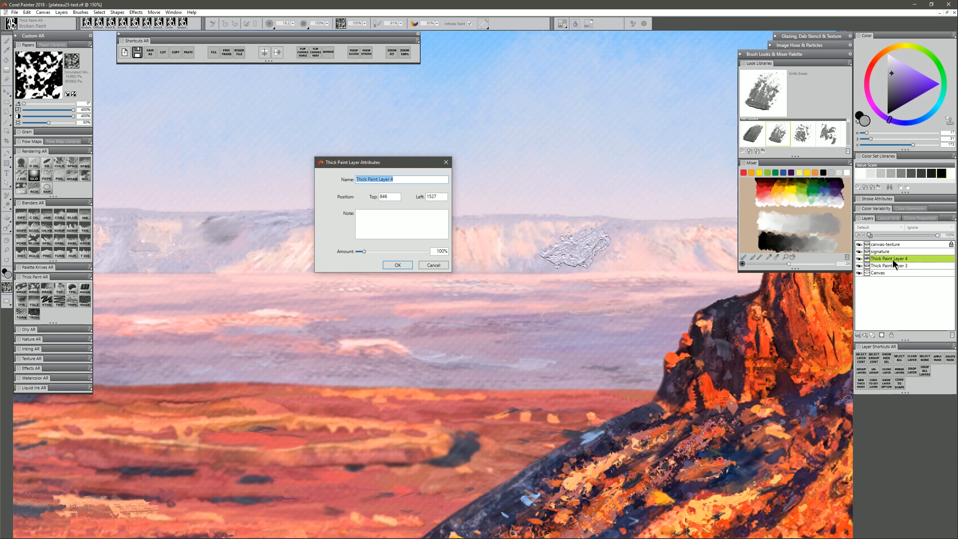
left_click_drag(364, 251, 358, 252)
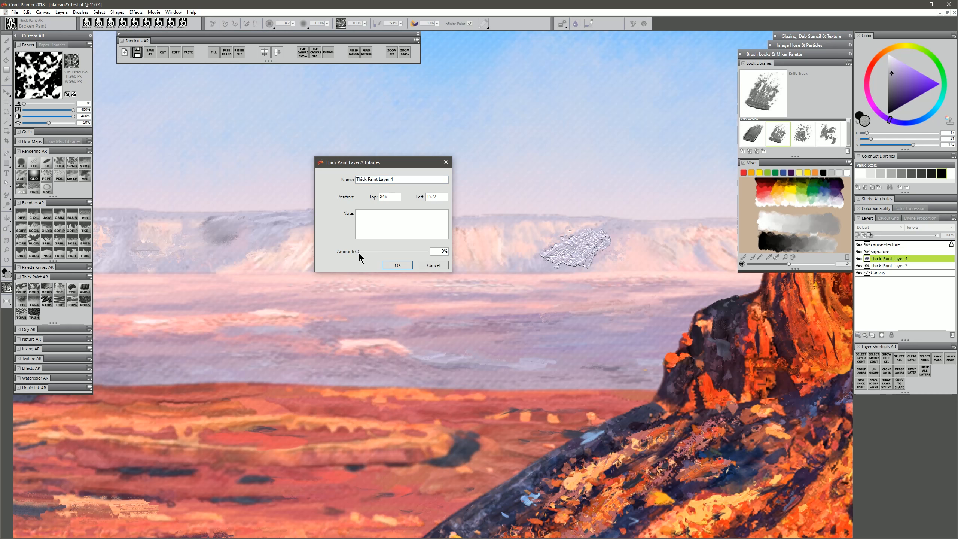
left_click(408, 266)
right_click(887, 259)
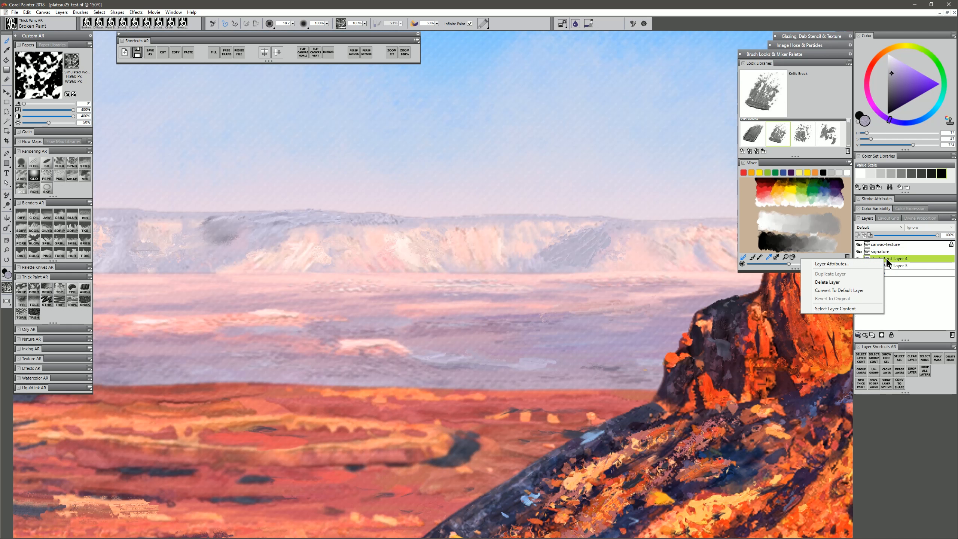
left_click(841, 288)
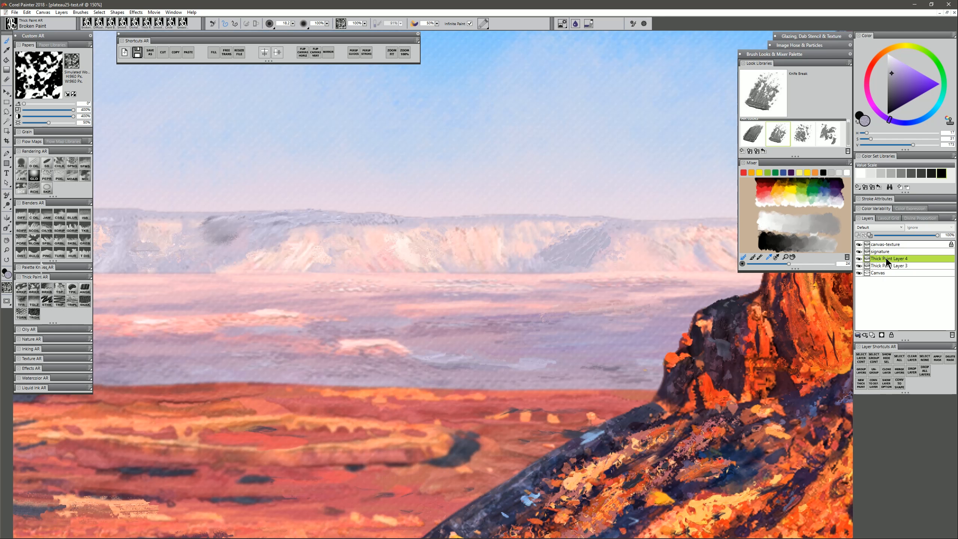
Duplicate the converted layer, naming the lower copy "shadow" and the upper copy "paint".
right_click(886, 258)
left_click(848, 273)
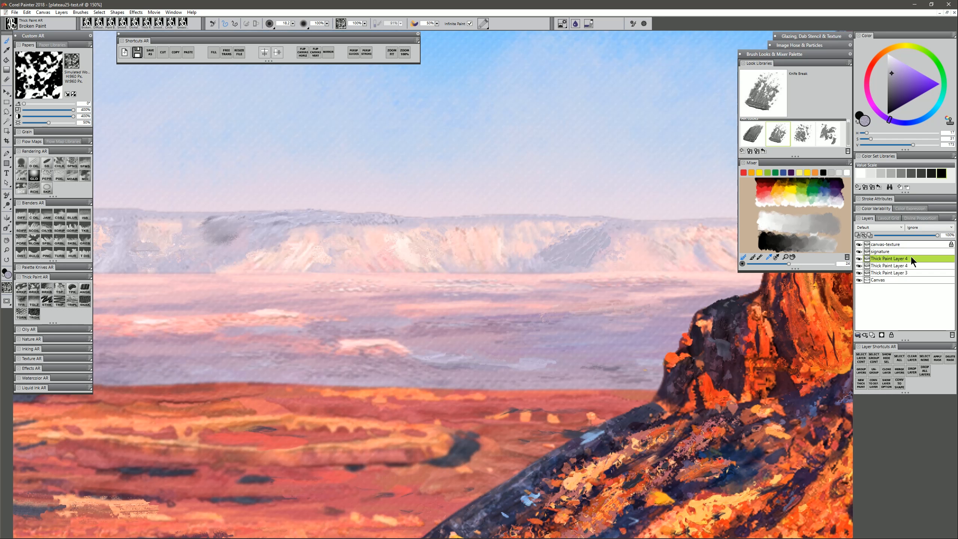
double_click(899, 266)
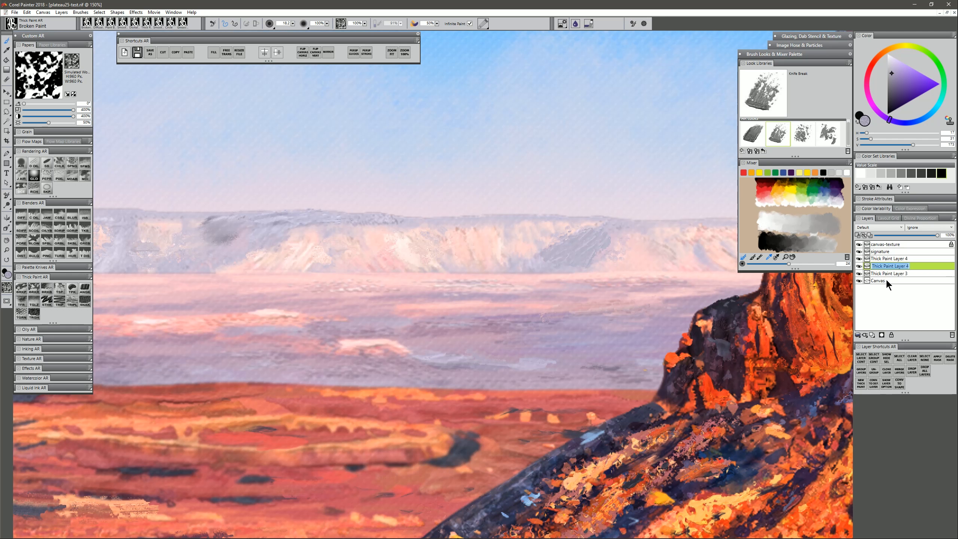
type("shadow")
key("Return")
double_click(889, 258)
type("paint")
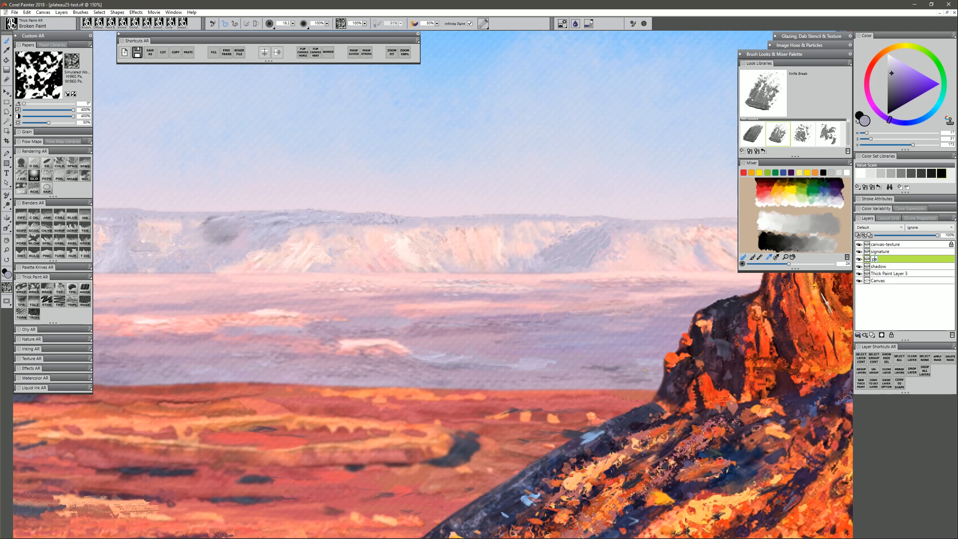
key("Return")
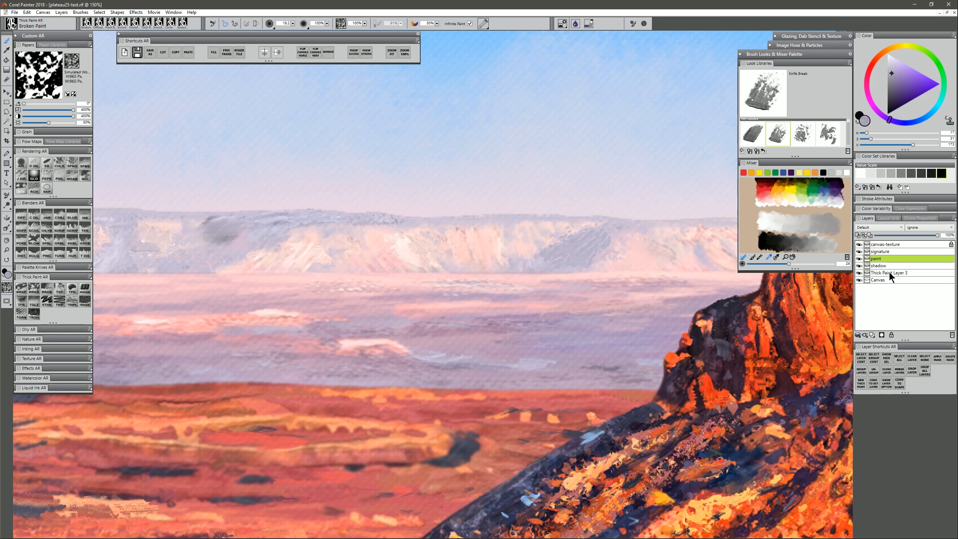
Rename Thick Paint Layer 3 as "mesa".
double_click(888, 272)
type("mesa")
key("Return")
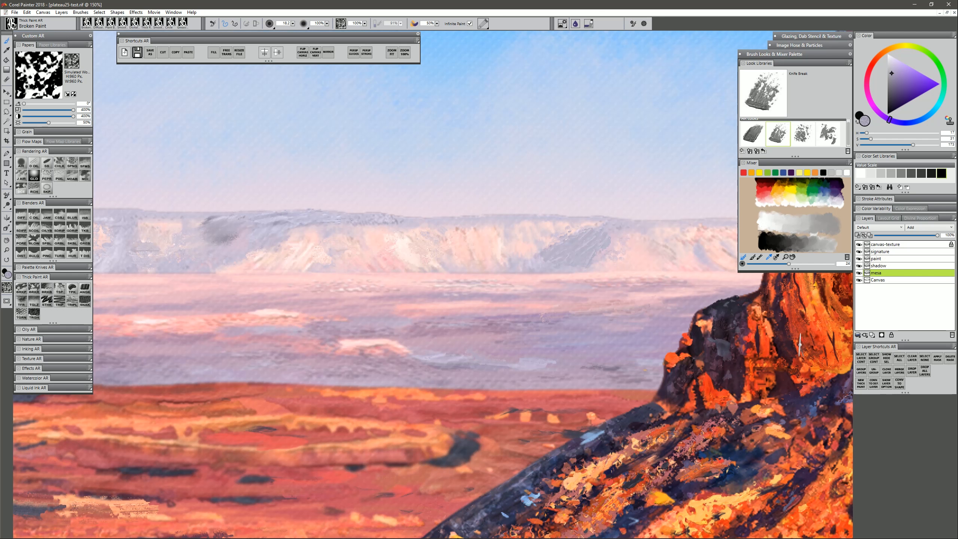
Set the shadow layer's composite method to Multiply, lower its opacity and offset it slightly from the paint layer with the Layer Adjuster.
left_click(882, 257)
left_click(883, 266)
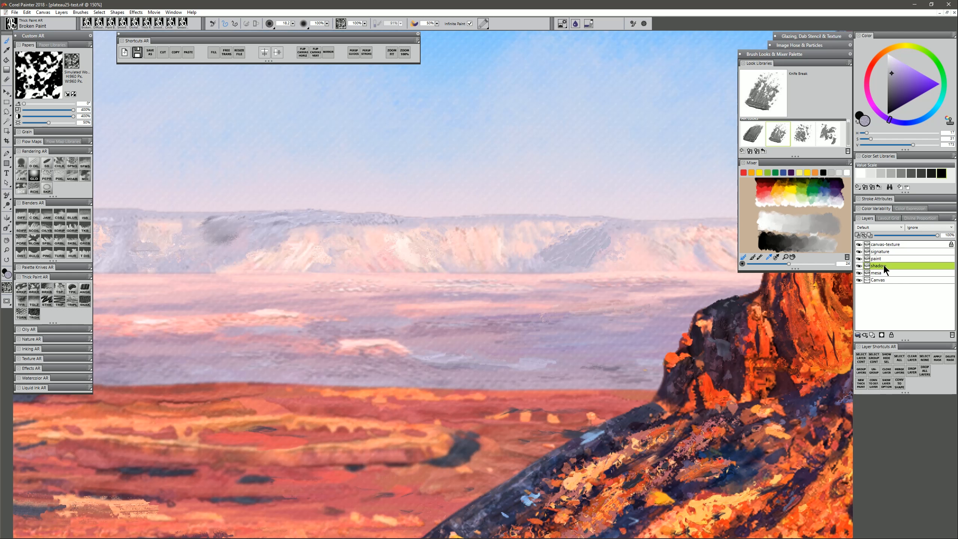
left_click(6, 93)
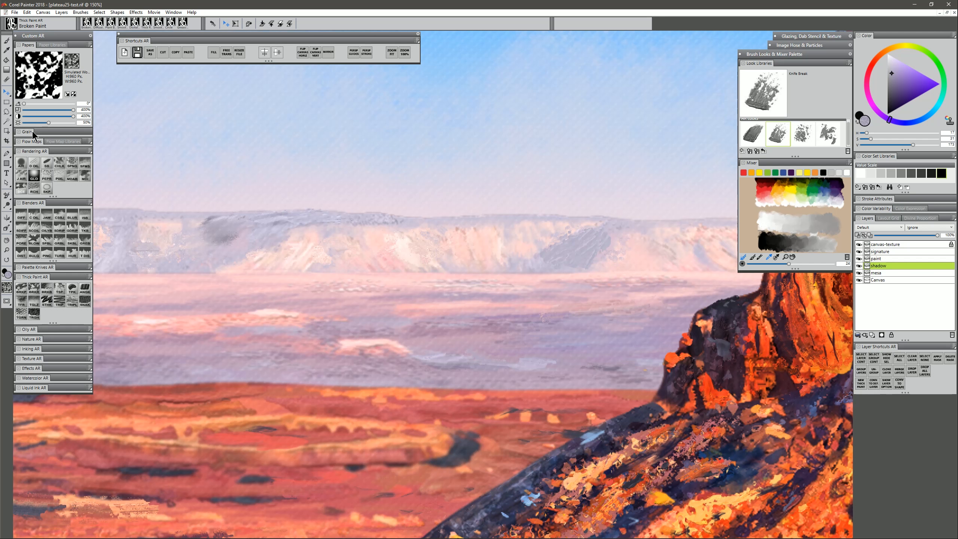
left_click(870, 227)
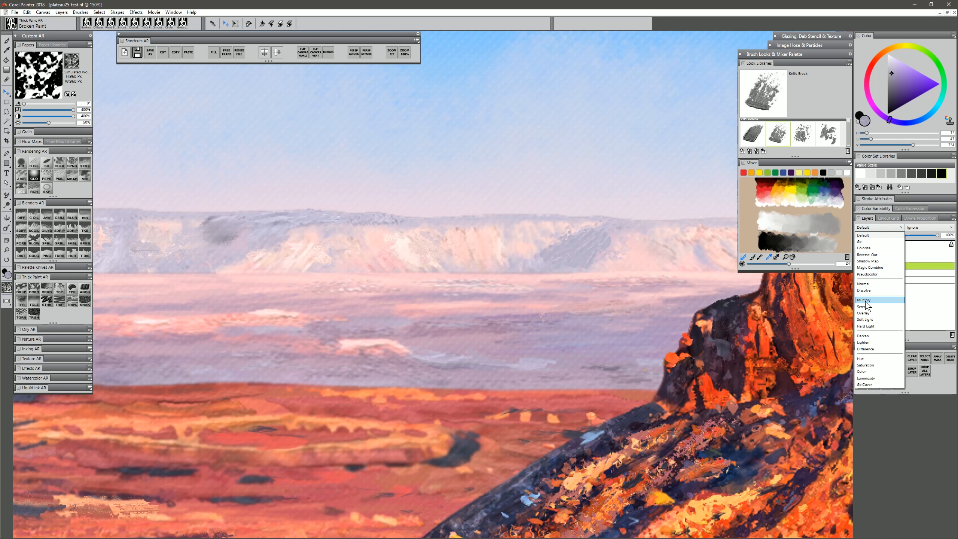
left_click(871, 299)
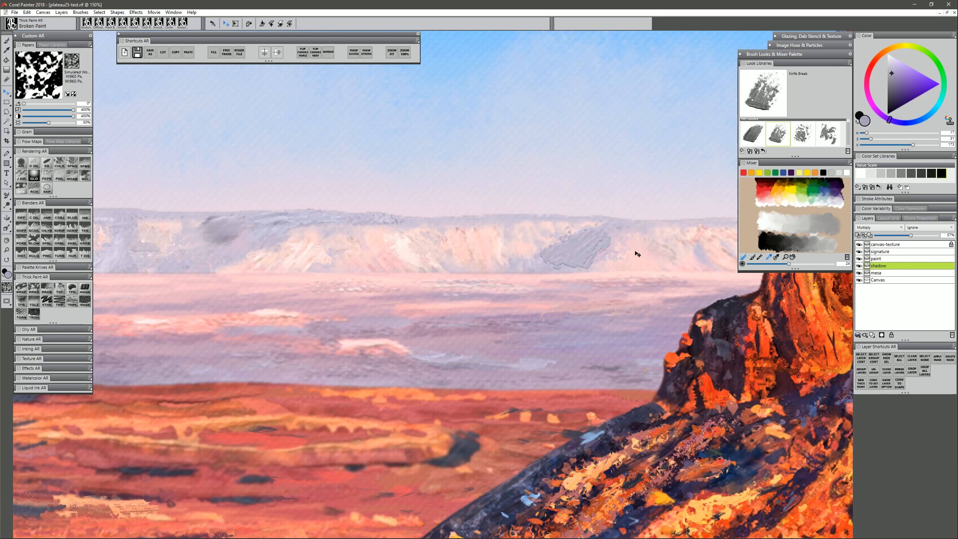
Compare the cliff with the shadow layer hidden and shown, and soften the shadow's lower edge with the Blur blender.
left_click(860, 265)
left_click(859, 265)
left_click(70, 215)
mouse_move(565, 268)
left_mouse_down()
mouse_move(556, 249)
mouse_move(583, 233)
mouse_move(530, 268)
mouse_move(596, 242)
mouse_move(574, 272)
mouse_move(566, 270)
mouse_move(614, 245)
mouse_move(544, 256)
mouse_move(603, 261)
mouse_move(584, 252)
left_mouse_up()
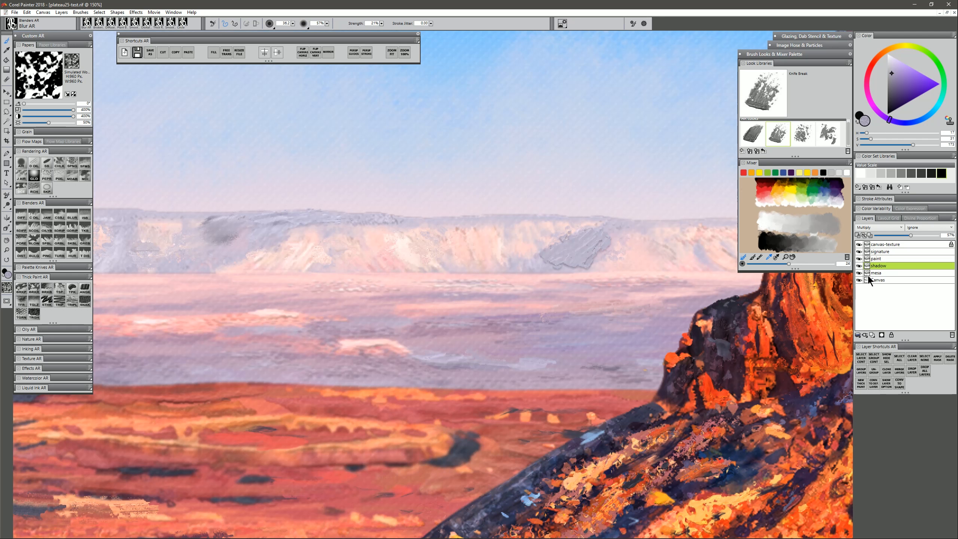
Merge the paint, shadow and mesa layers into one layer named "paint".
left_click(882, 259)
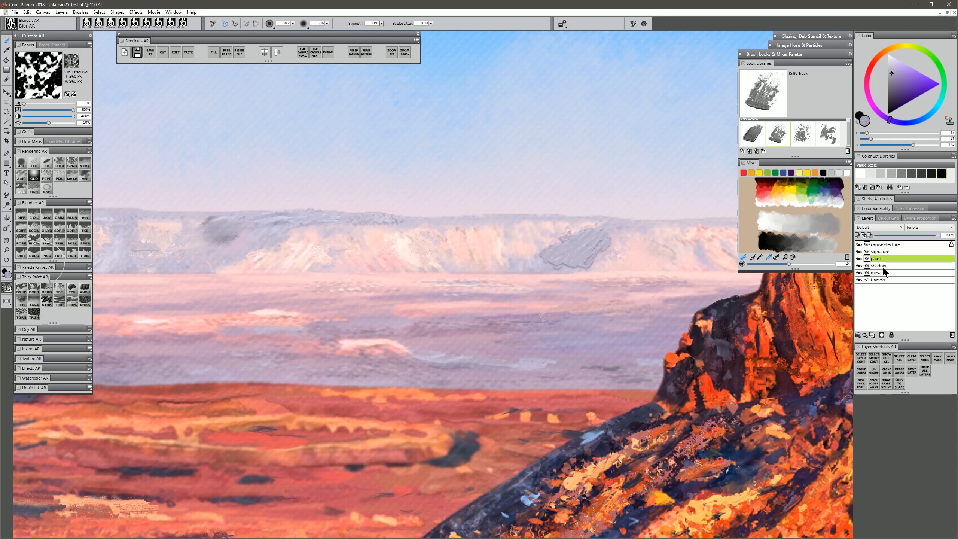
left_click(880, 271, "shift")
key("ctrl+e")
left_click(881, 259)
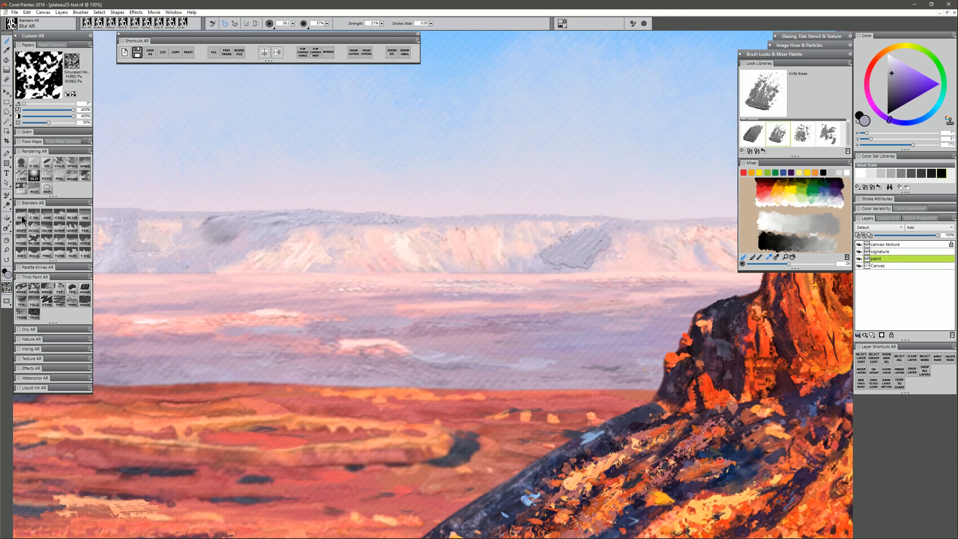
Try blending the merged strokes into the distant cliff with the Diffuse Blur blender, and undo the blending and the layer merge.
left_click(21, 215)
mouse_move(569, 250)
left_mouse_down()
mouse_move(590, 238)
mouse_move(595, 255)
mouse_move(610, 251)
mouse_move(611, 237)
mouse_move(592, 264)
mouse_move(551, 265)
mouse_move(583, 235)
left_mouse_up()
left_click(565, 262, "alt")
left_click_drag(565, 262, 556, 265)
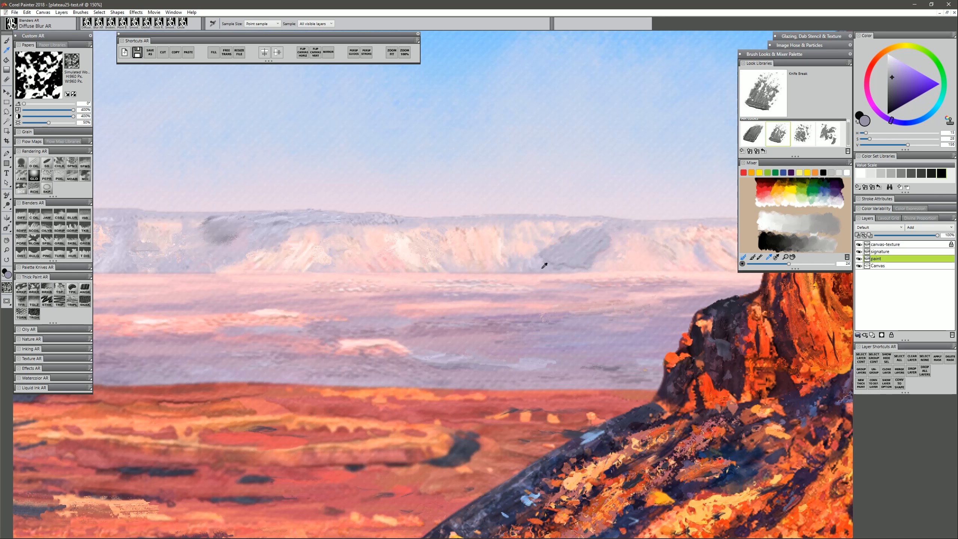
left_click(227, 238, "alt")
left_click_drag(221, 237, 212, 215)
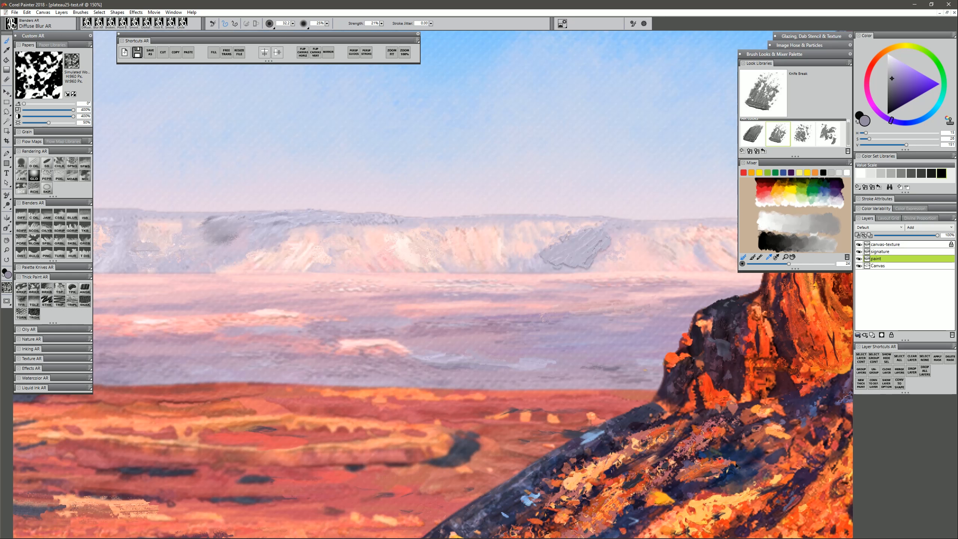
key("ctrl+z")
Preserve the shadow layer's transparency and choose a saturated blue for tinting the shadow with the Digital Airbrush.
left_click(891, 266)
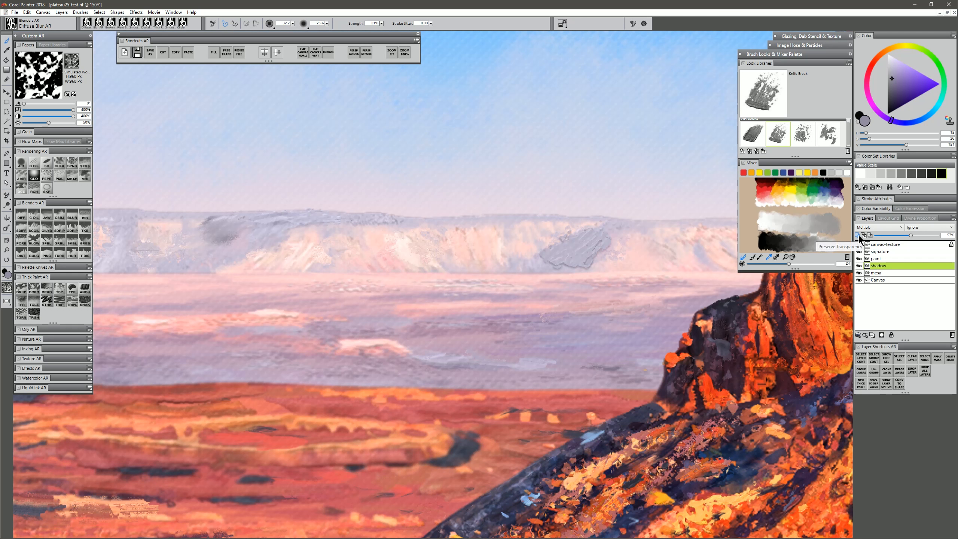
left_click(24, 162)
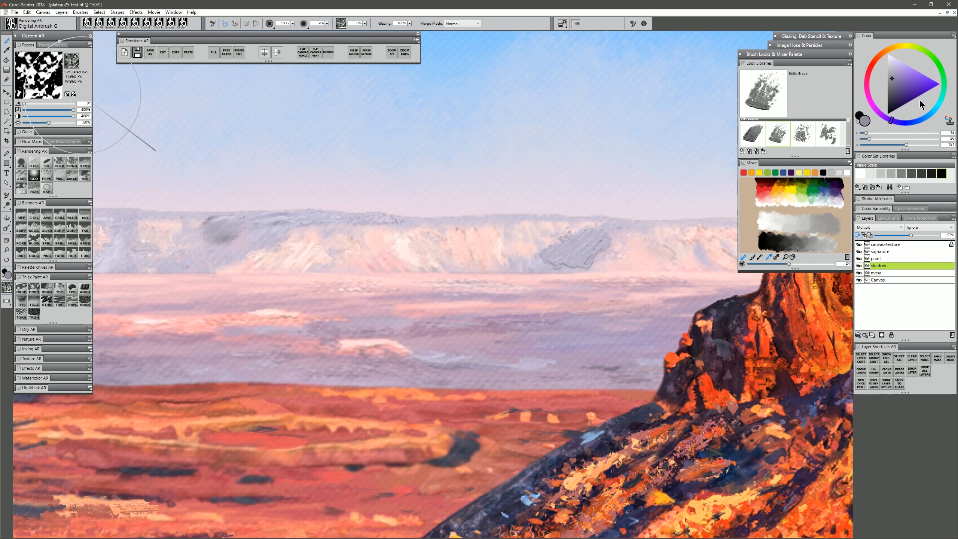
left_click(914, 122)
left_click(899, 84)
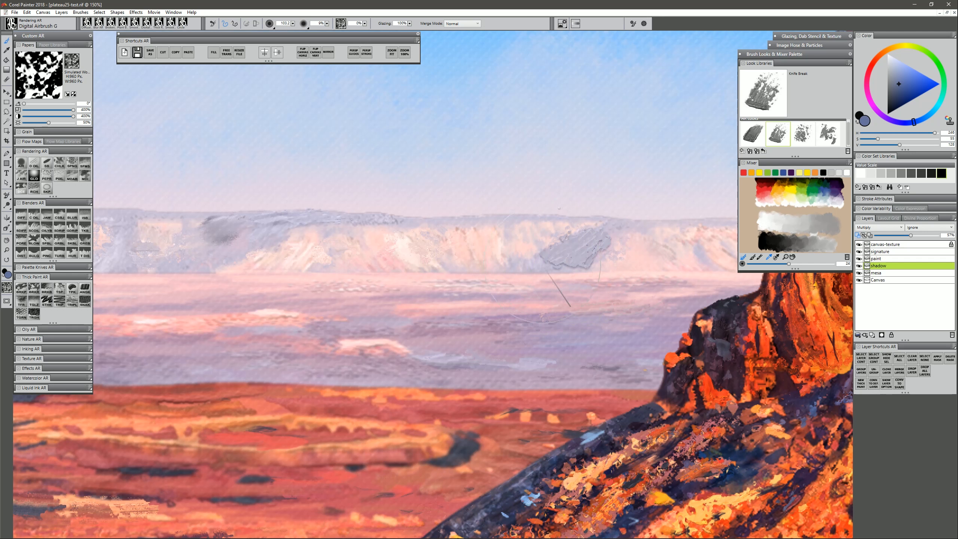
left_click(916, 89)
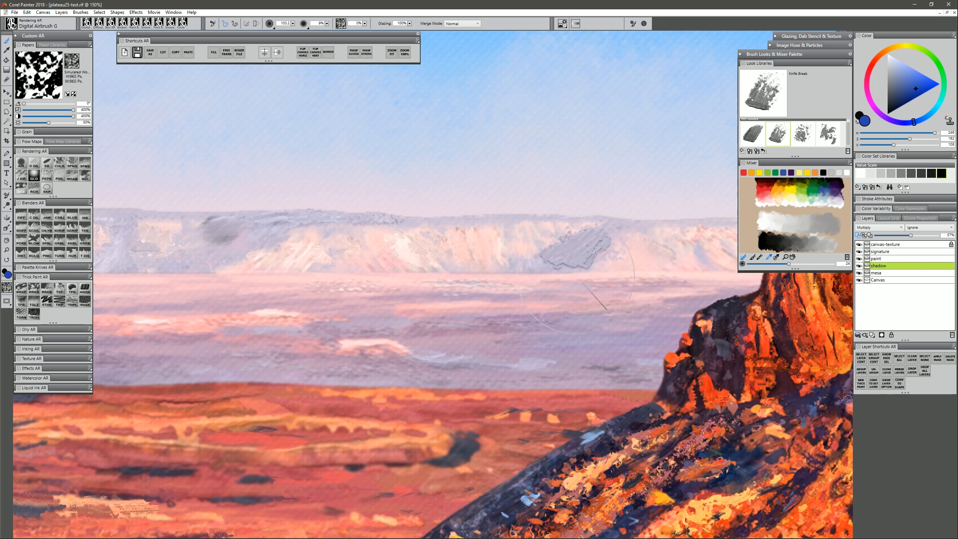